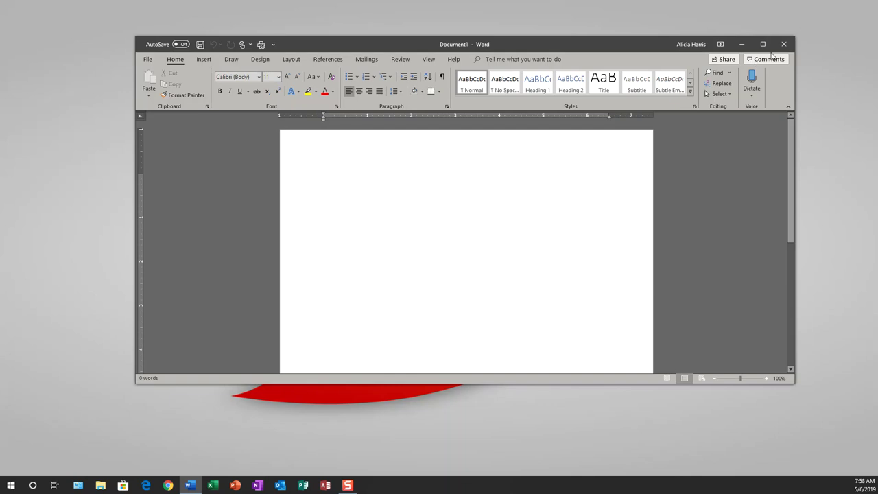
Maximize the blank document's window, and hide and show the ruler again
{"action": "left_click", "coordinate": [762, 44]}
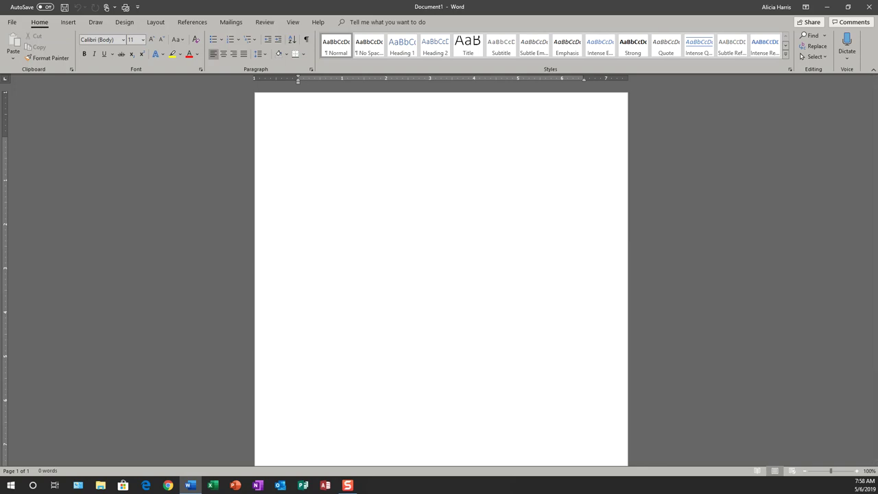
{"action": "left_click", "coordinate": [293, 22]}
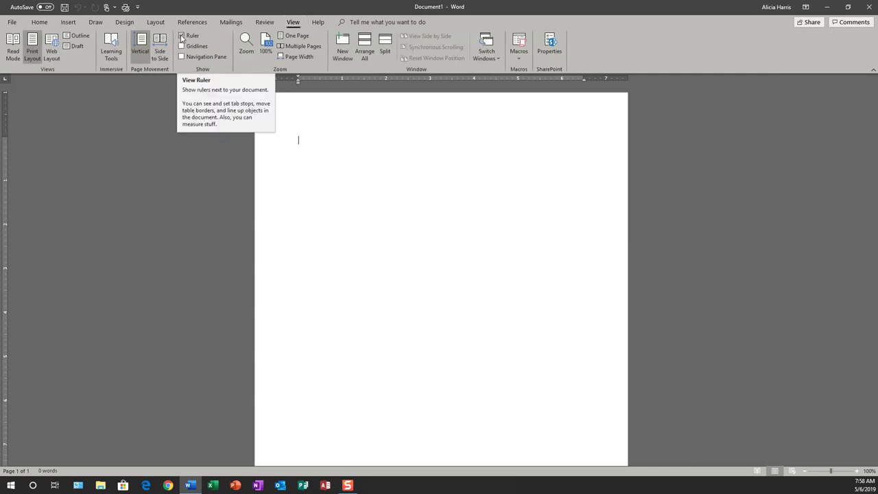
{"action": "left_click", "coordinate": [182, 37]}
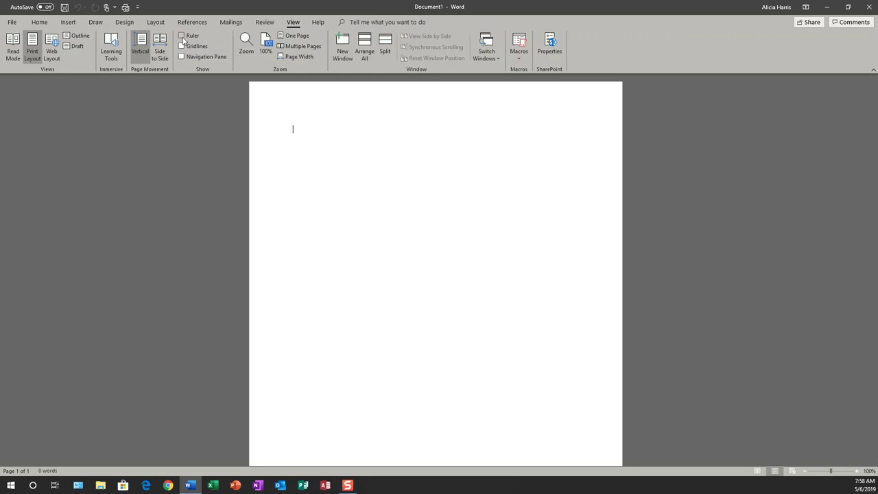
{"action": "left_click", "coordinate": [182, 36]}
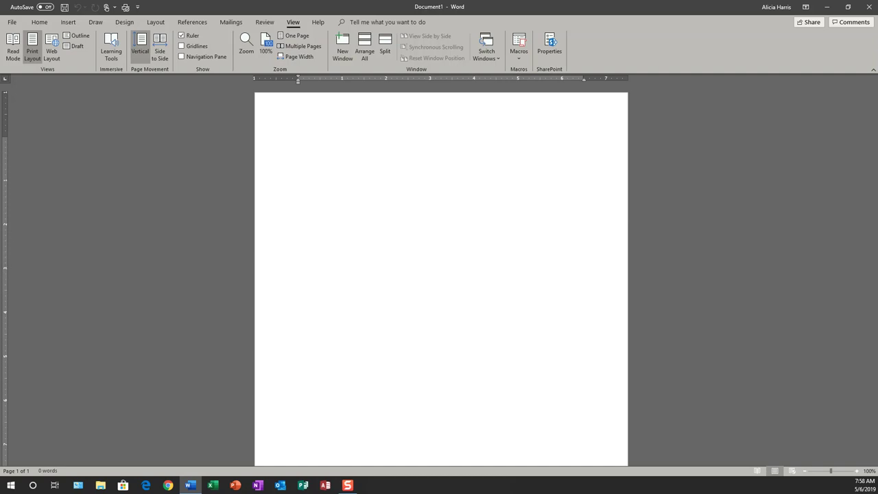
Look through the built-in header designs and open the blank document's header for editing without applying a design
{"action": "double_click", "coordinate": [293, 115]}
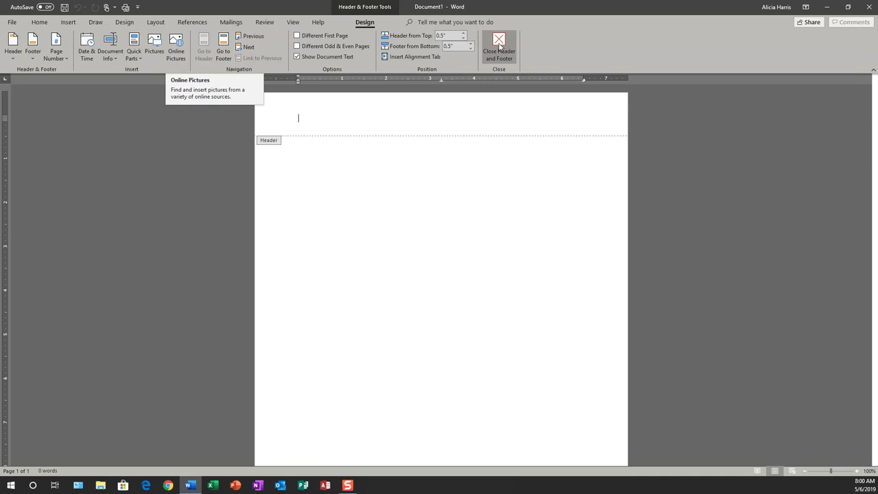
{"action": "left_click", "coordinate": [501, 47]}
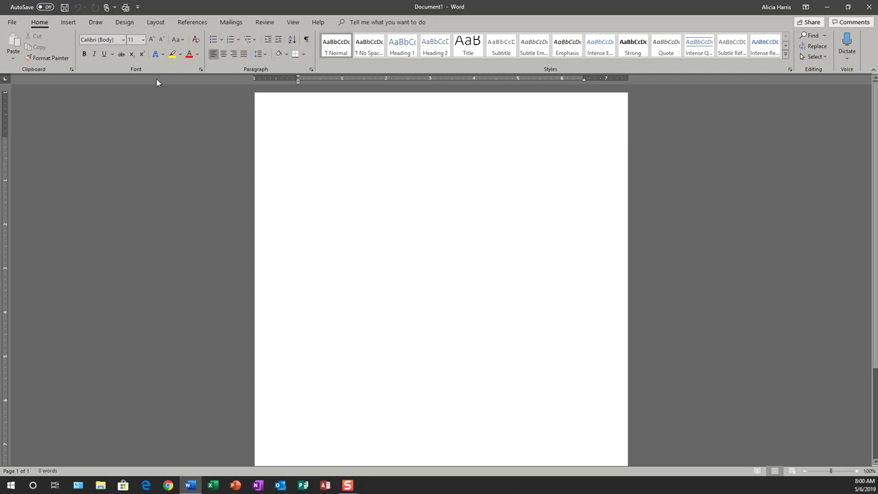
{"action": "left_click", "coordinate": [68, 23]}
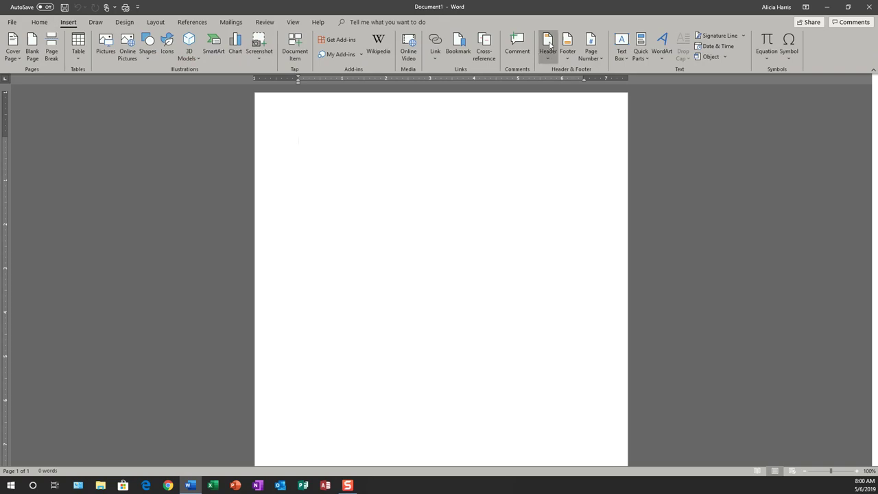
{"action": "left_click", "coordinate": [548, 42]}
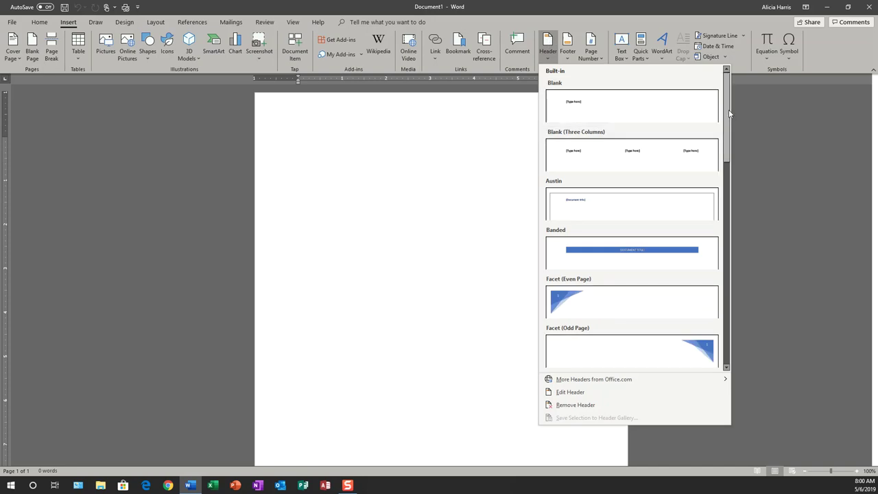
{"action": "left_click_drag", "start_coordinate": [729, 113], "coordinate": [728, 313]}
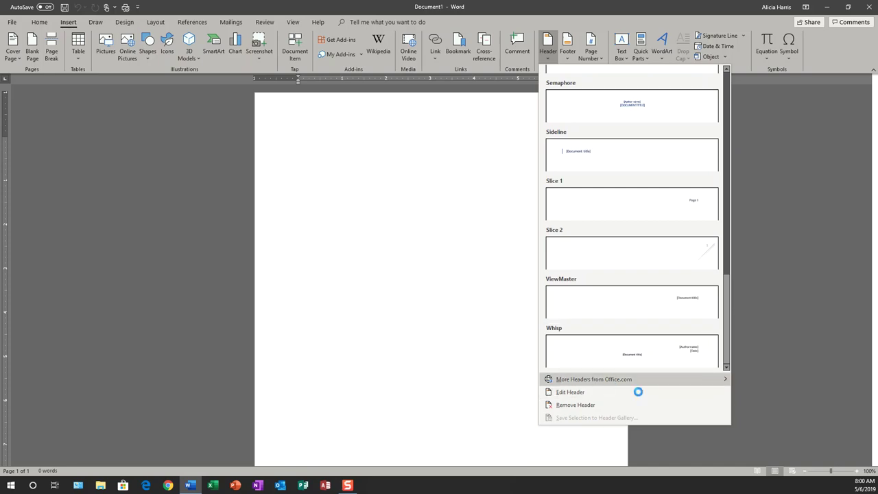
{"action": "mouse_move", "coordinate": [633, 383]}
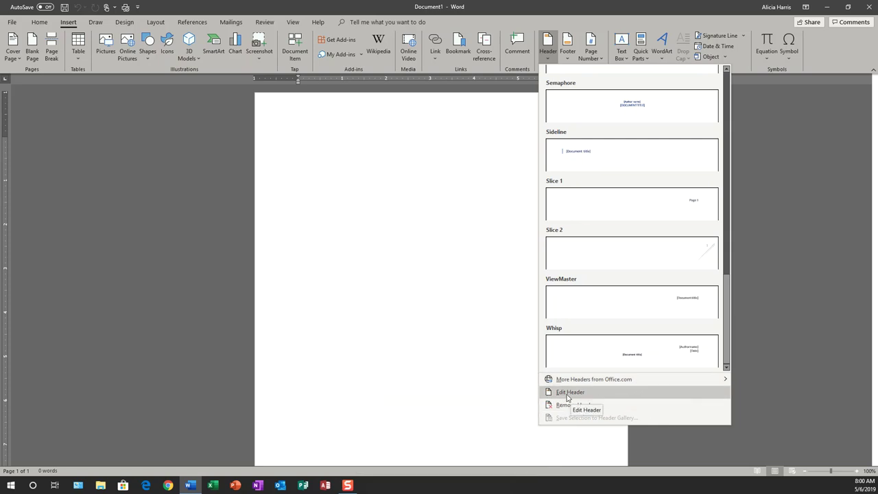
{"action": "left_click", "coordinate": [569, 395]}
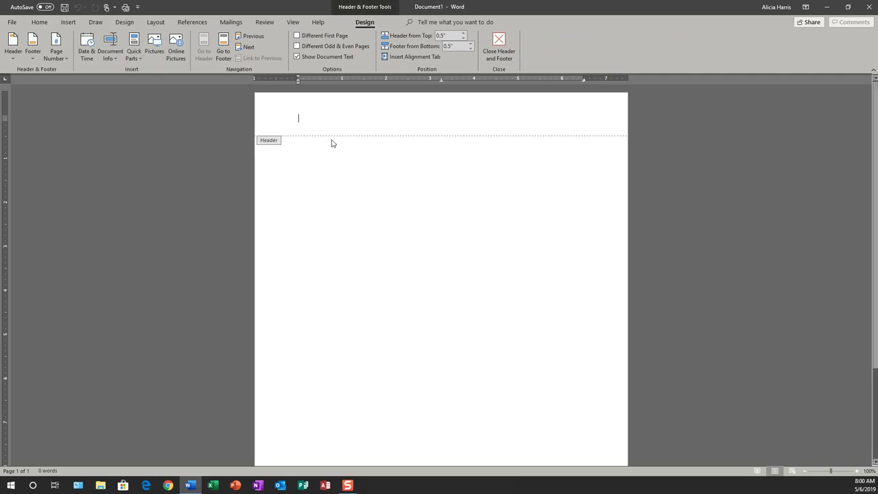
Insert the date and time into the header in the 5/6/2019 8:00 AM format, set to update automatically
{"action": "left_click", "coordinate": [83, 52]}
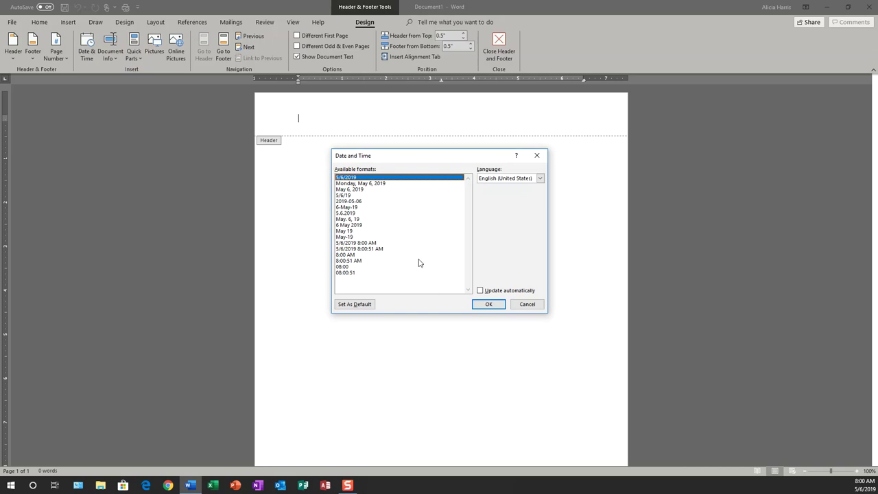
{"action": "left_click", "coordinate": [374, 189]}
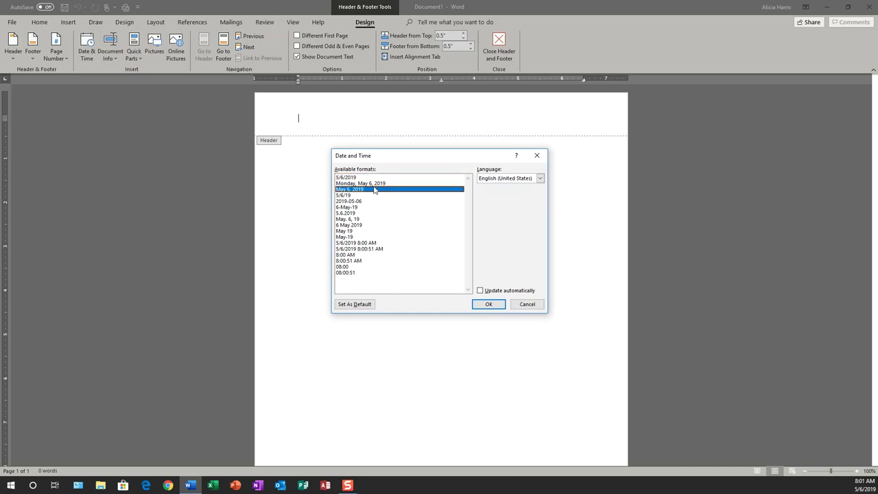
{"action": "left_click", "coordinate": [374, 185]}
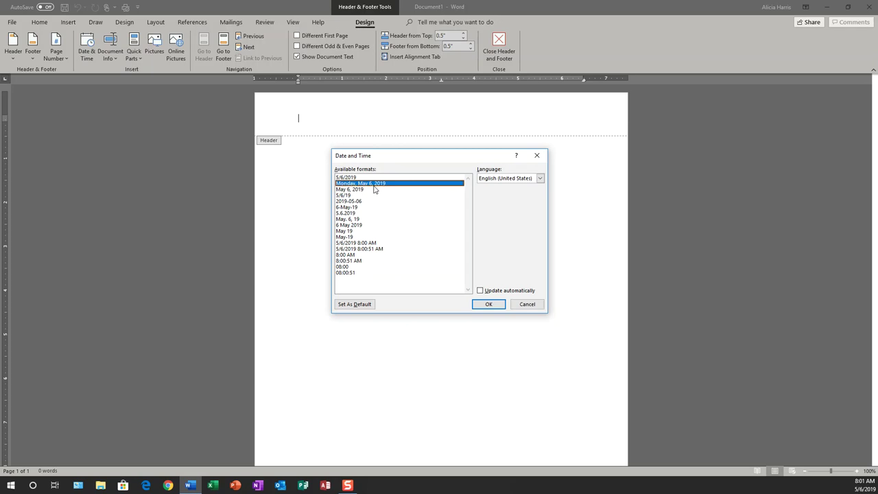
{"action": "left_click", "coordinate": [365, 244]}
{"action": "left_click", "coordinate": [480, 291]}
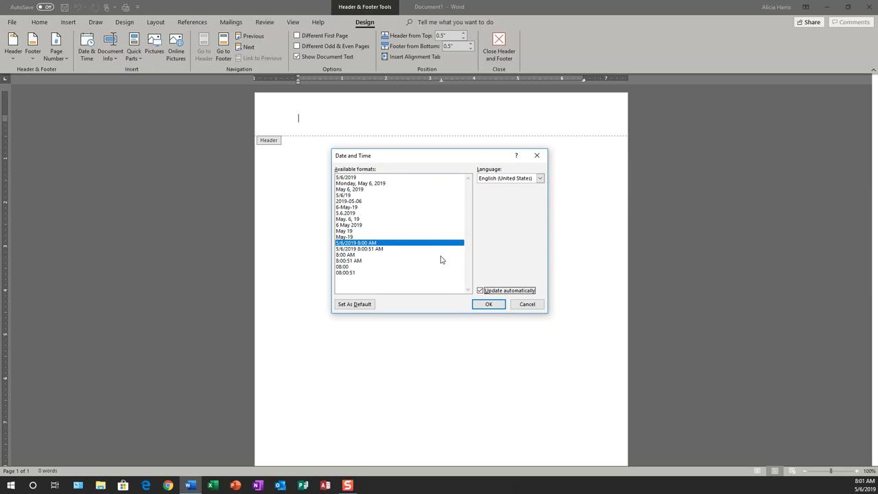
{"action": "left_click", "coordinate": [489, 305]}
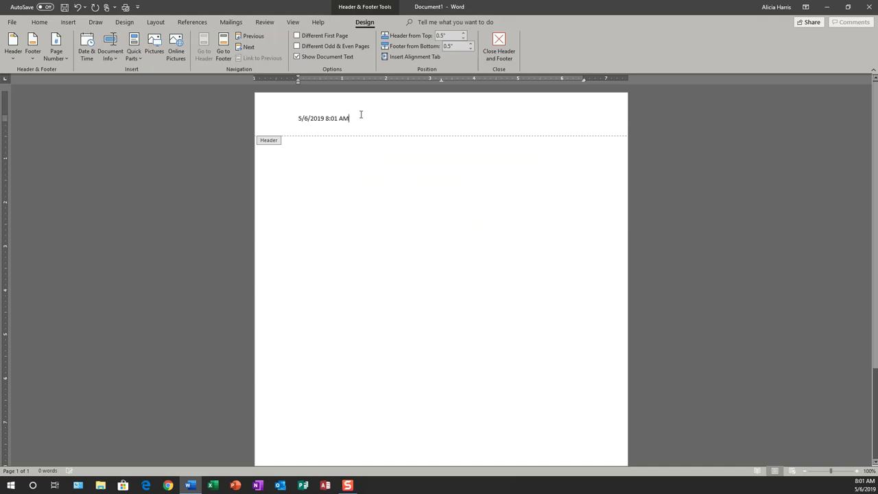
Try centre and right alignment on the header's date and time, and return it to left alignment
{"action": "triple_click", "coordinate": [295, 121]}
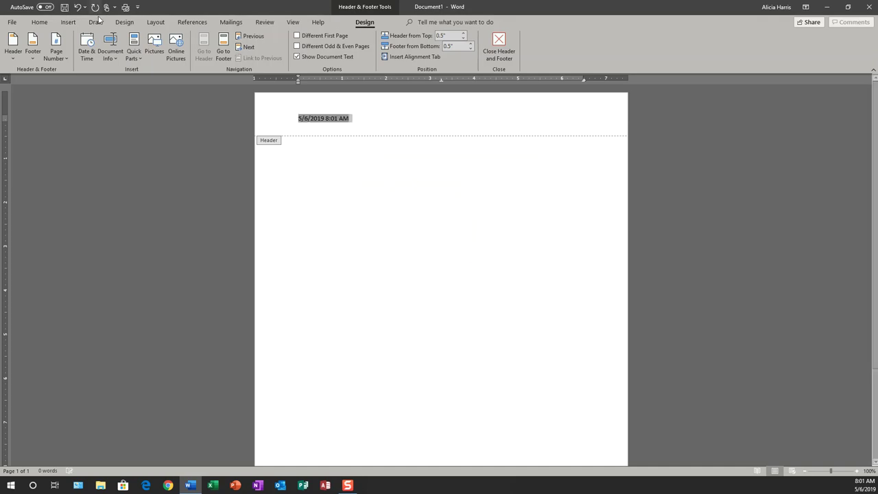
{"action": "left_click", "coordinate": [40, 22]}
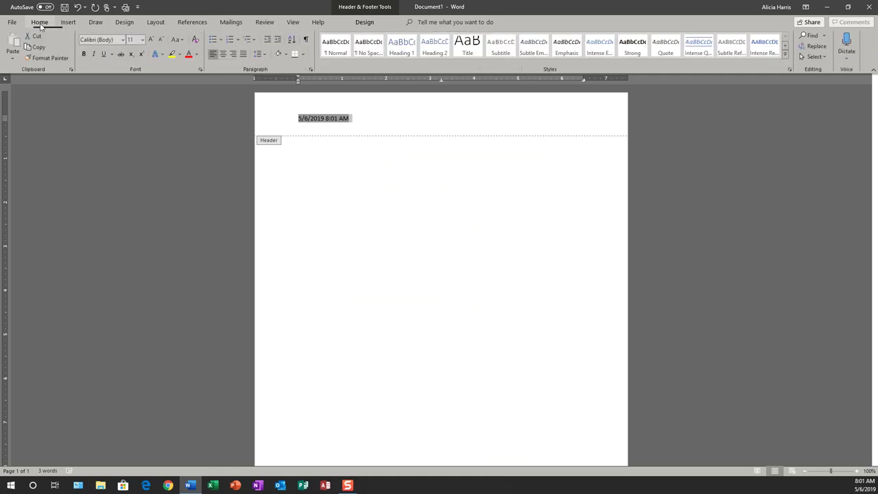
{"action": "left_click", "coordinate": [223, 55]}
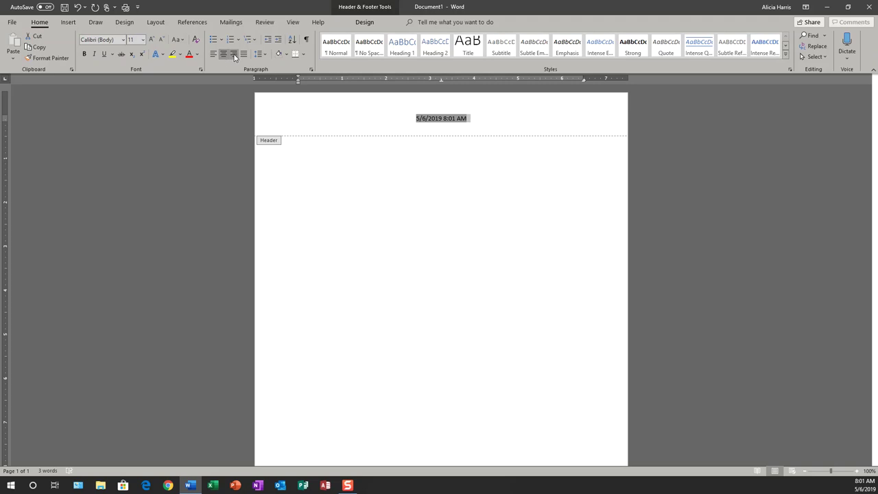
{"action": "left_click", "coordinate": [234, 55]}
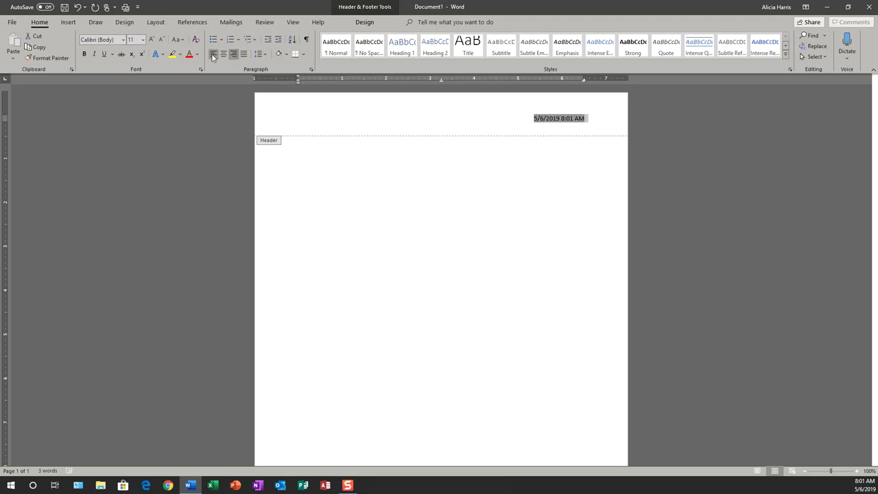
{"action": "left_click", "coordinate": [212, 55]}
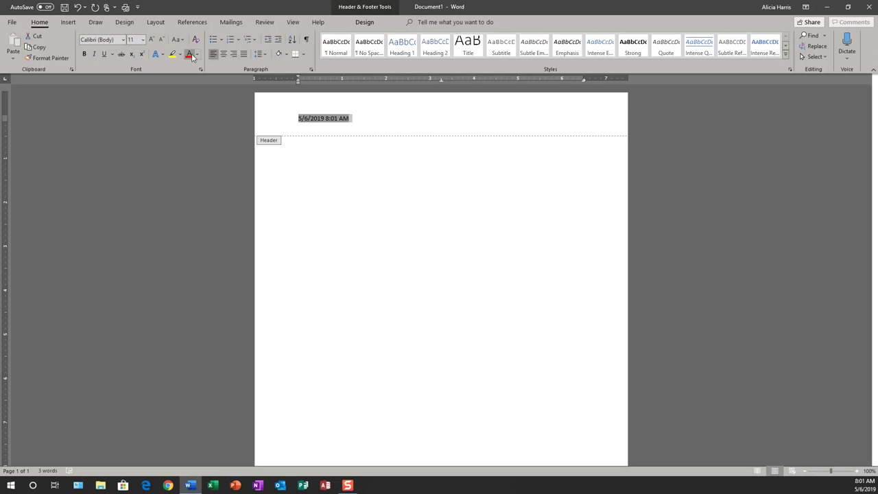
Set the header's date and time to red text at font size 22
{"action": "left_click", "coordinate": [193, 56]}
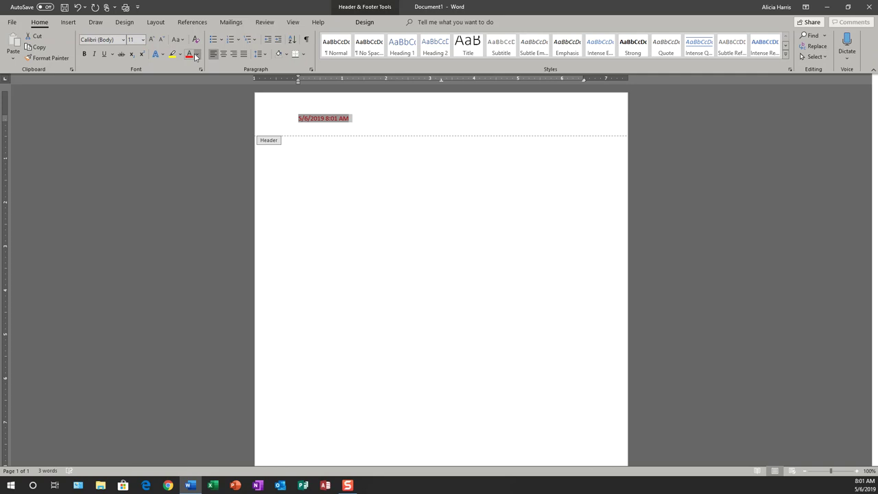
{"action": "left_click", "coordinate": [143, 41]}
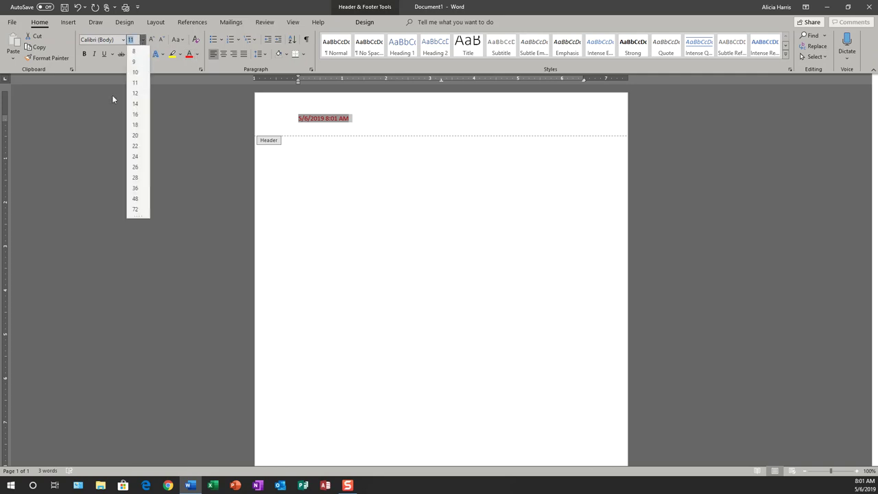
{"action": "left_click", "coordinate": [147, 147]}
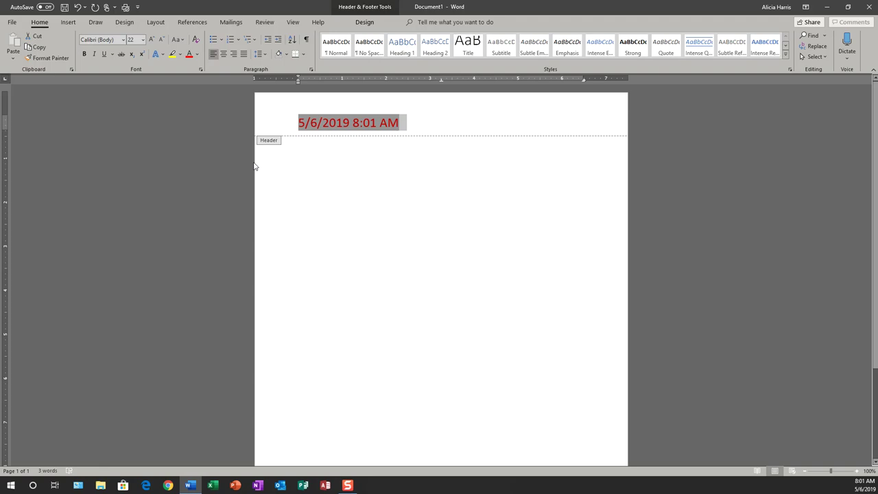
Go to the page's footer, look through the built-in footer designs, and open the footer for editing without applying a design
{"action": "left_click", "coordinate": [366, 7]}
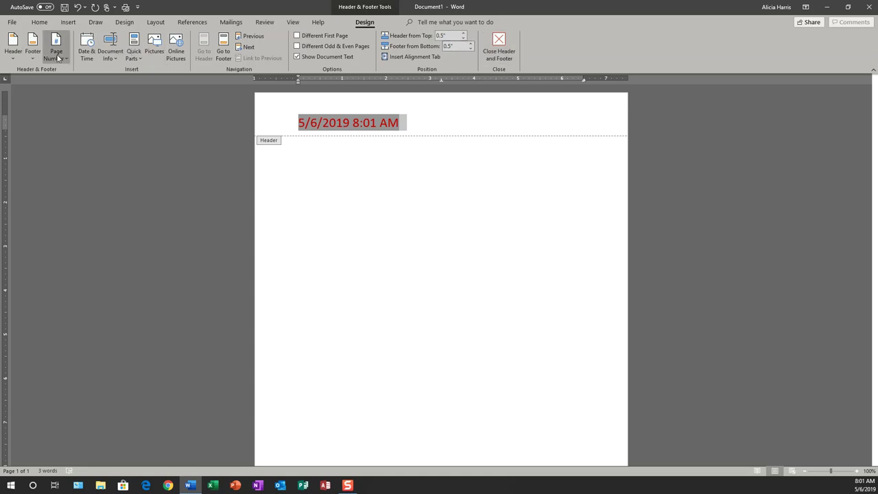
{"action": "left_click", "coordinate": [39, 22]}
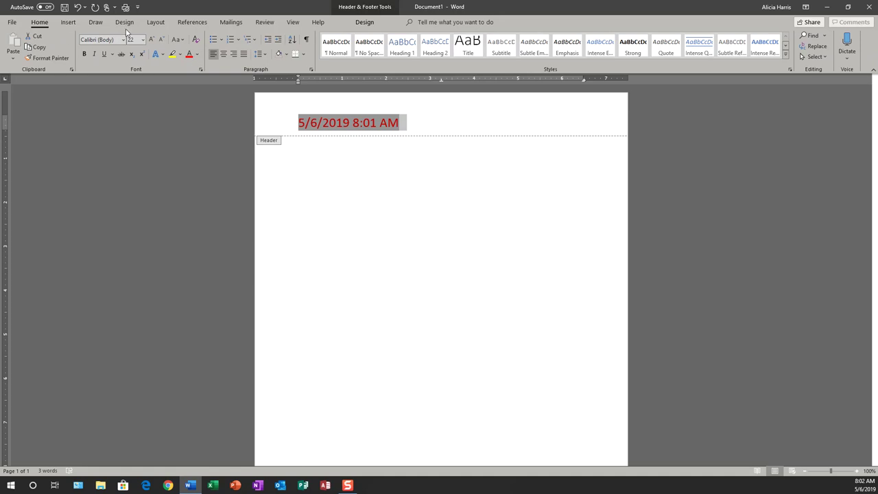
{"action": "left_click", "coordinate": [366, 23]}
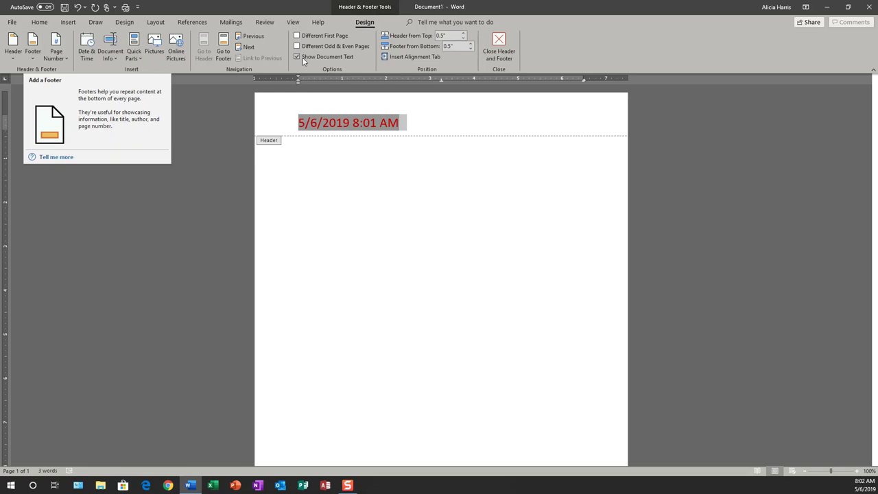
{"action": "left_click", "coordinate": [222, 45]}
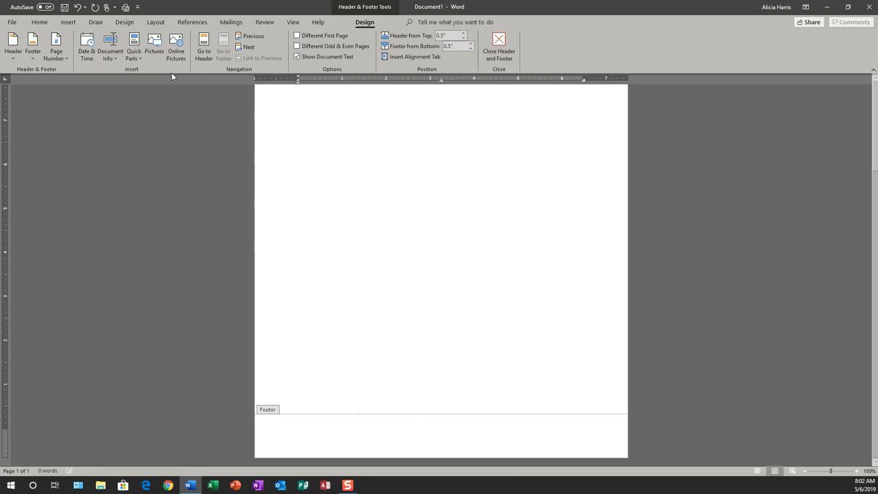
{"action": "left_click", "coordinate": [33, 55]}
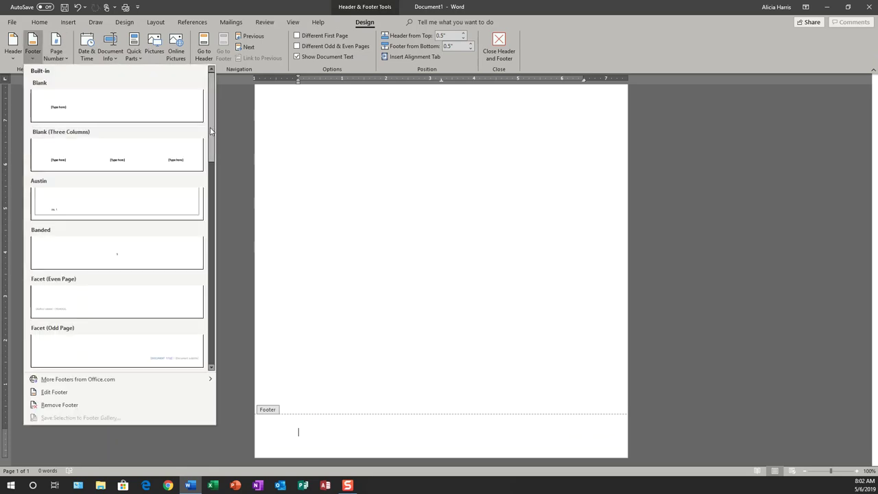
{"action": "left_click_drag", "start_coordinate": [214, 139], "coordinate": [210, 332]}
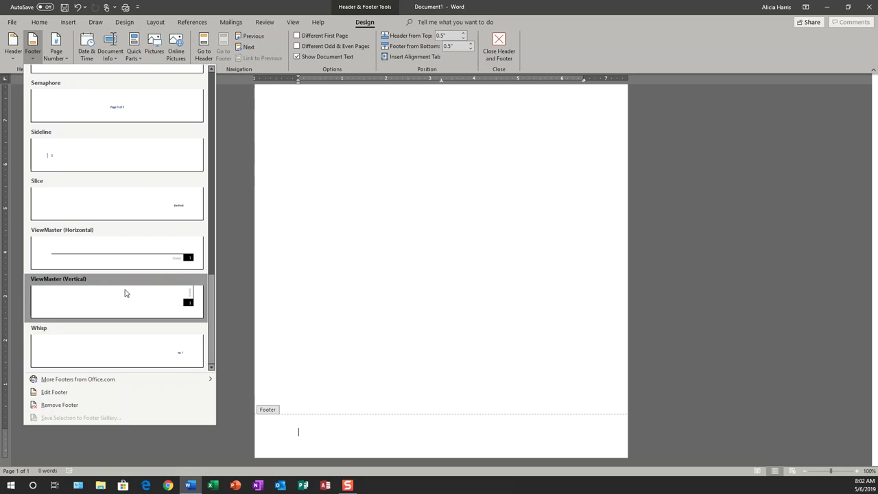
{"action": "left_click", "coordinate": [57, 394]}
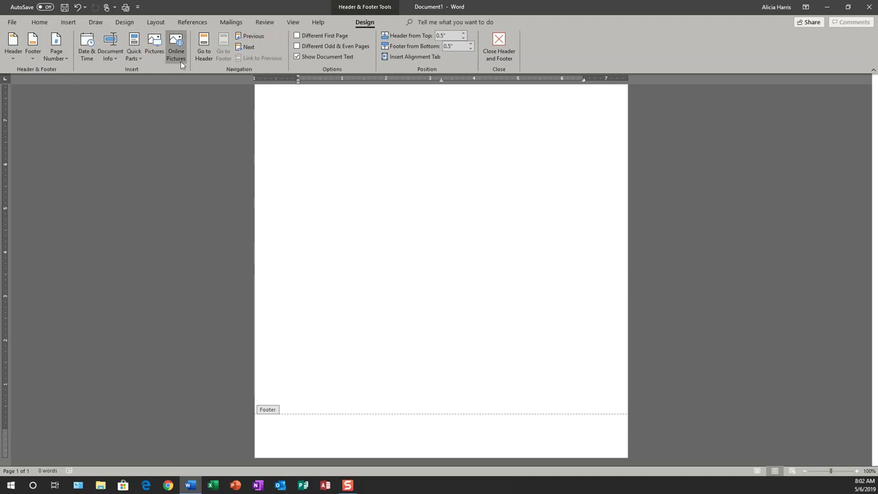
Look through the page number designs for the current position, the page margins and the bottom of the page
{"action": "left_click", "coordinate": [61, 61]}
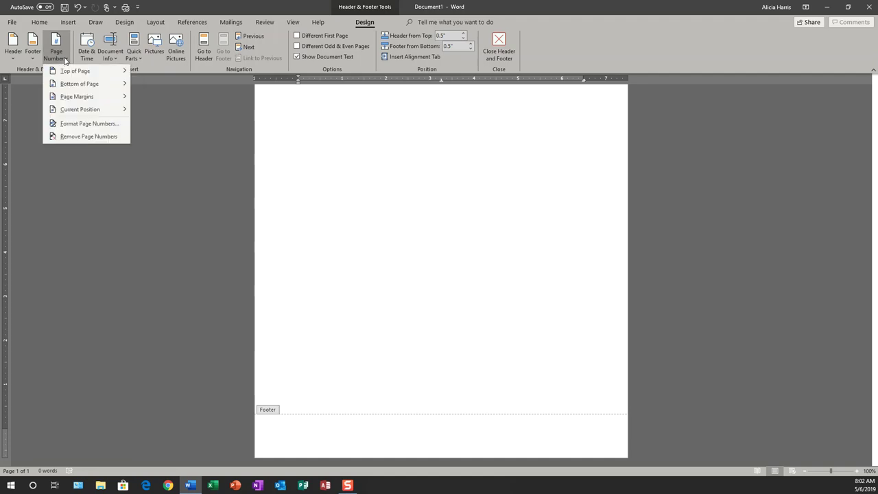
{"action": "mouse_move", "coordinate": [77, 75]}
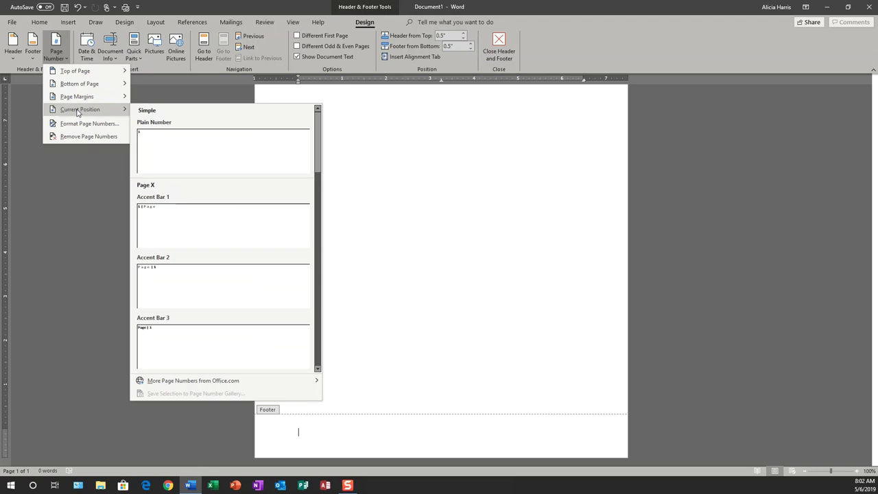
{"action": "scroll", "coordinate": [328, 257], "scroll_direction": "down", "scroll_amount": 5}
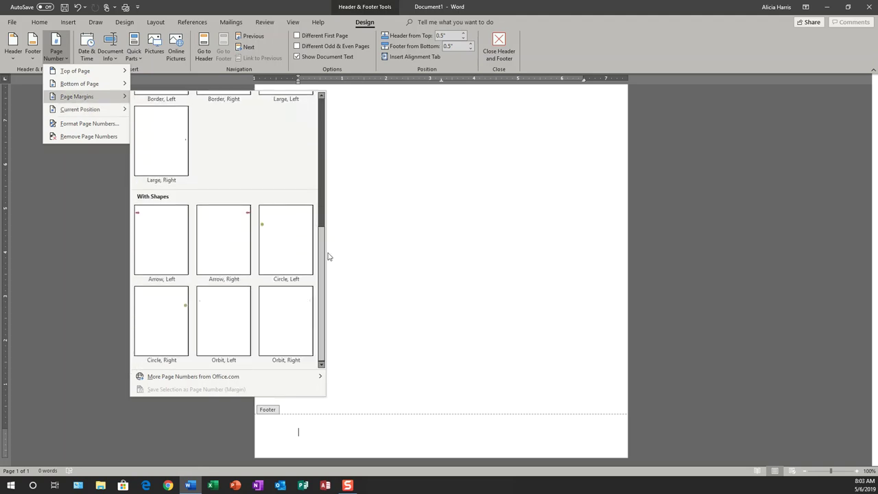
{"action": "scroll", "coordinate": [321, 245], "scroll_direction": "up", "scroll_amount": 5}
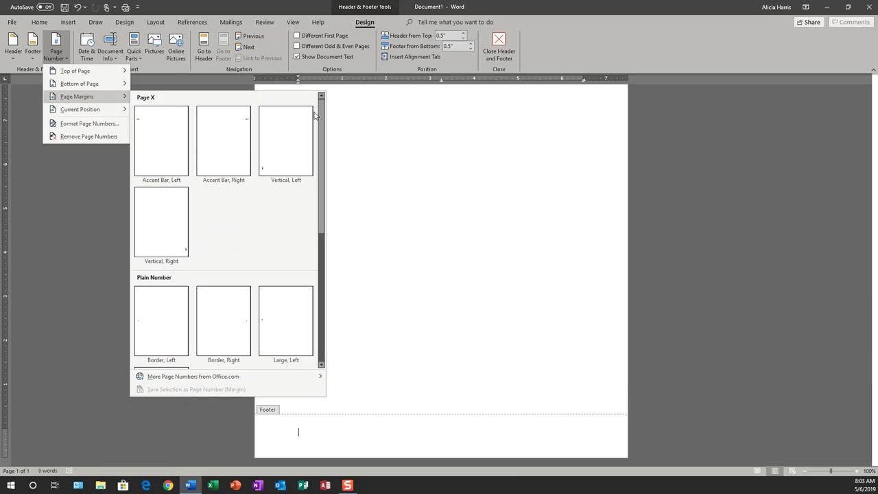
{"action": "mouse_move", "coordinate": [125, 87]}
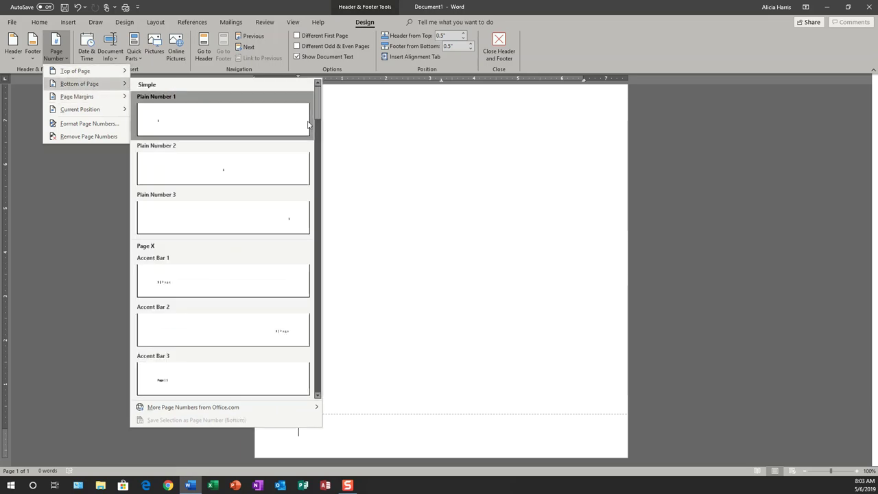
{"action": "scroll", "coordinate": [323, 158], "scroll_direction": "down", "scroll_amount": 10}
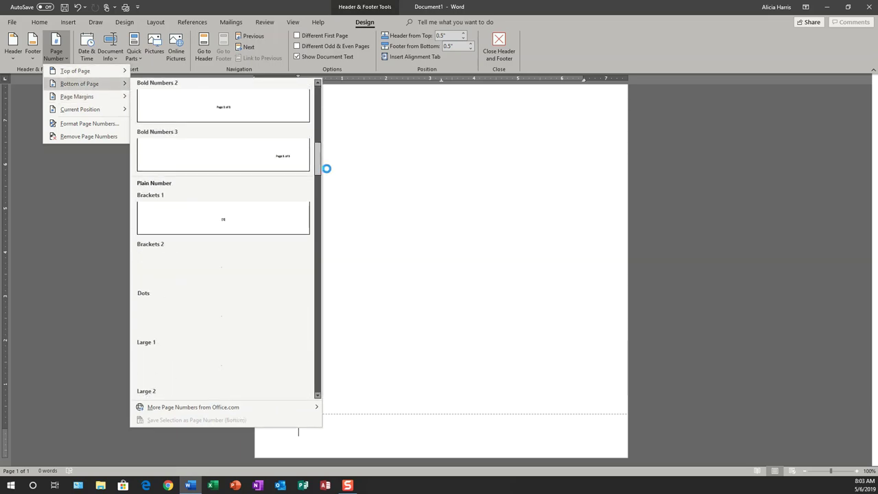
{"action": "scroll", "coordinate": [327, 194], "scroll_direction": "down", "scroll_amount": 10}
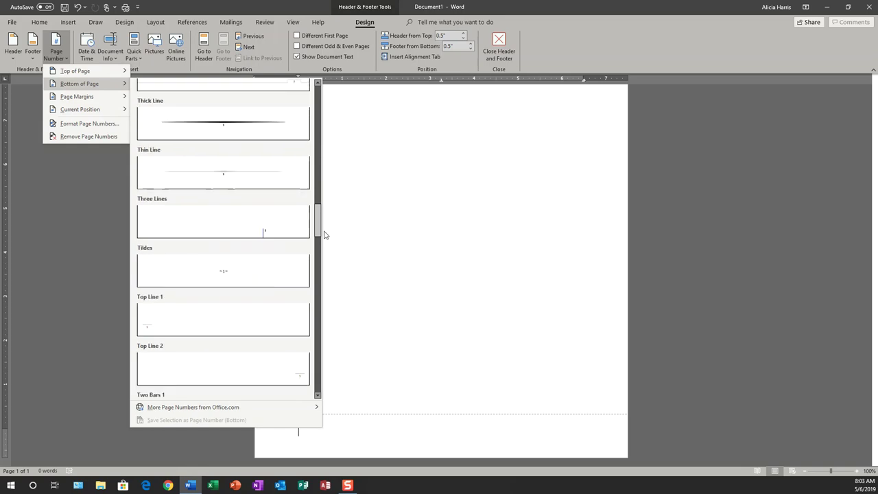
{"action": "scroll", "coordinate": [319, 274], "scroll_direction": "down", "scroll_amount": 10}
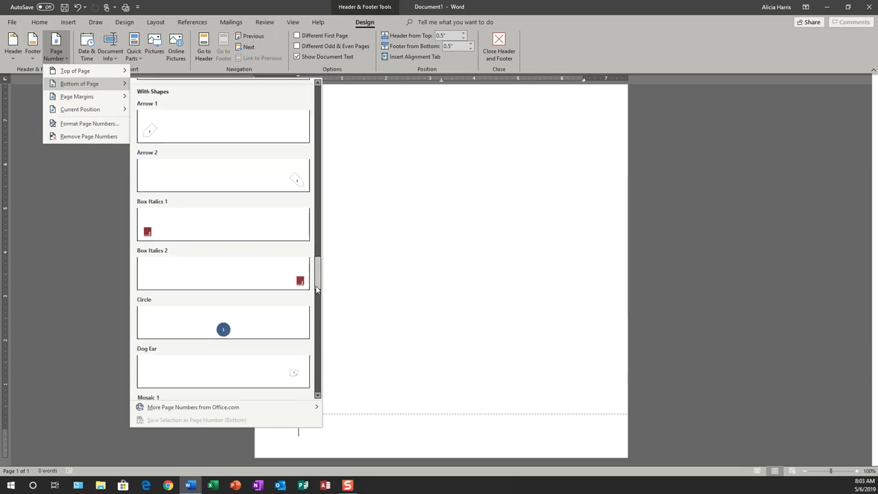
{"action": "scroll", "coordinate": [308, 315], "scroll_direction": "down", "scroll_amount": 10}
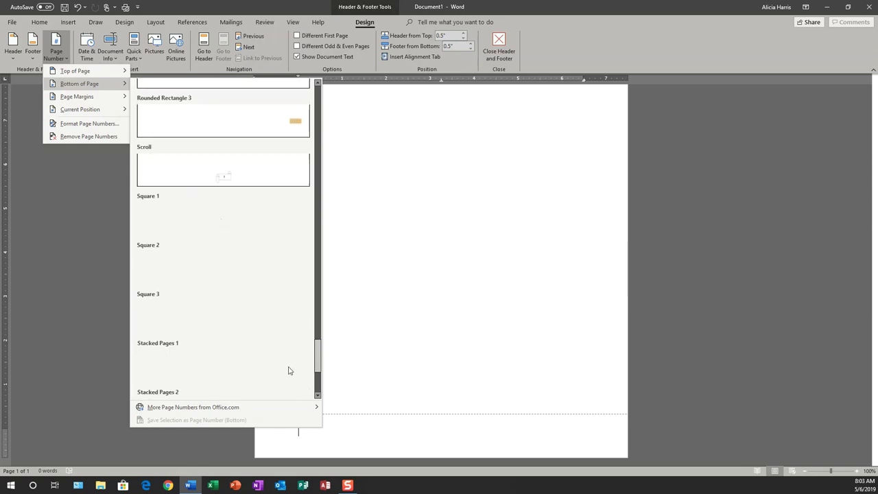
{"action": "scroll", "coordinate": [289, 371], "scroll_direction": "down", "scroll_amount": 5}
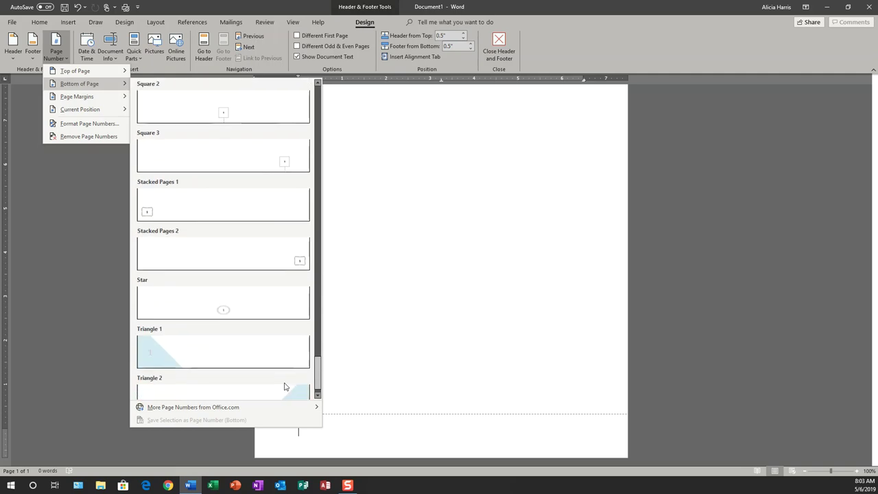
Insert a page number at the bottom of the page using the Plain Number 3 design
{"action": "scroll", "coordinate": [288, 363], "scroll_direction": "up", "scroll_amount": 10}
{"action": "scroll", "coordinate": [287, 345], "scroll_direction": "up", "scroll_amount": 15}
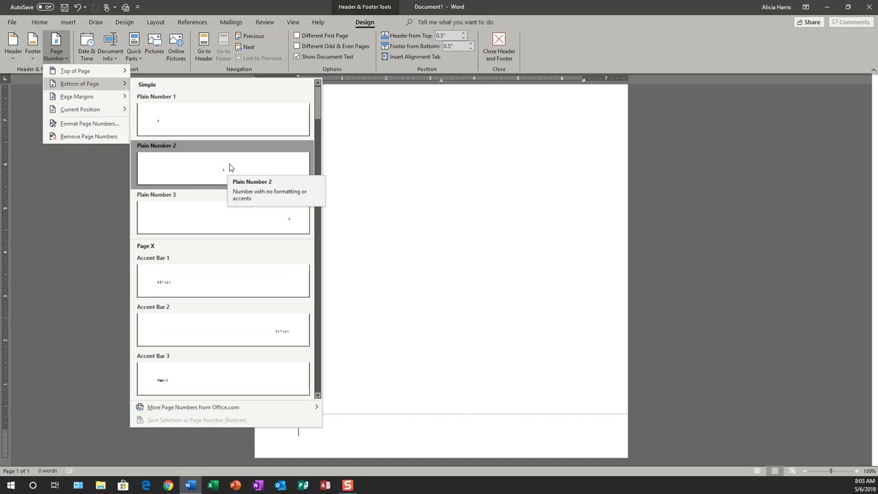
{"action": "left_click", "coordinate": [240, 217]}
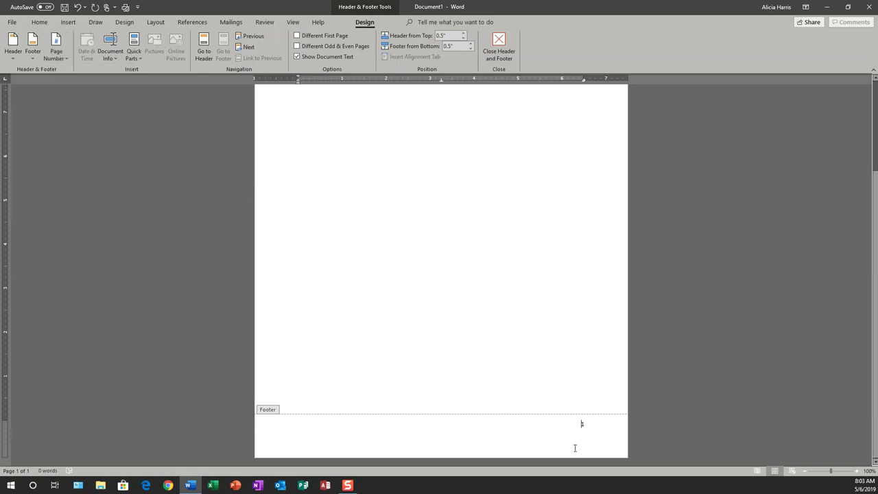
Review the bottom-of-page number designs again without picking one, and return to view the header at the start of the page
{"action": "left_click", "coordinate": [57, 48]}
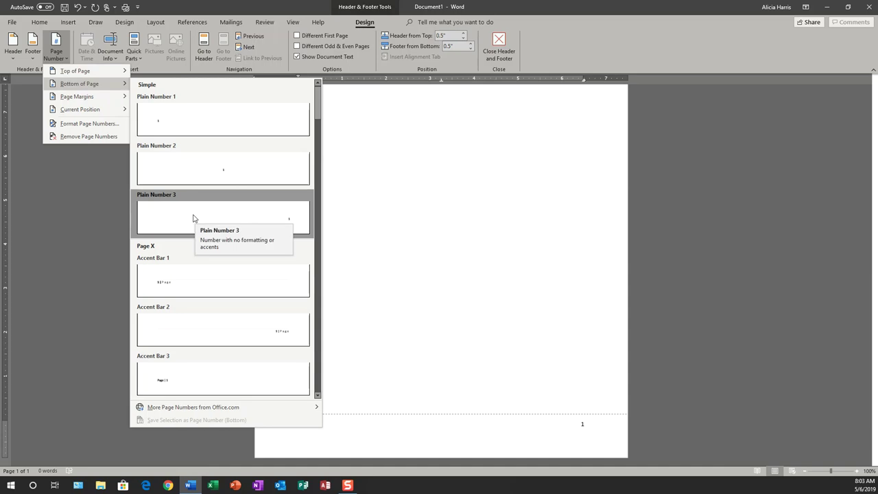
{"action": "left_click", "coordinate": [564, 441]}
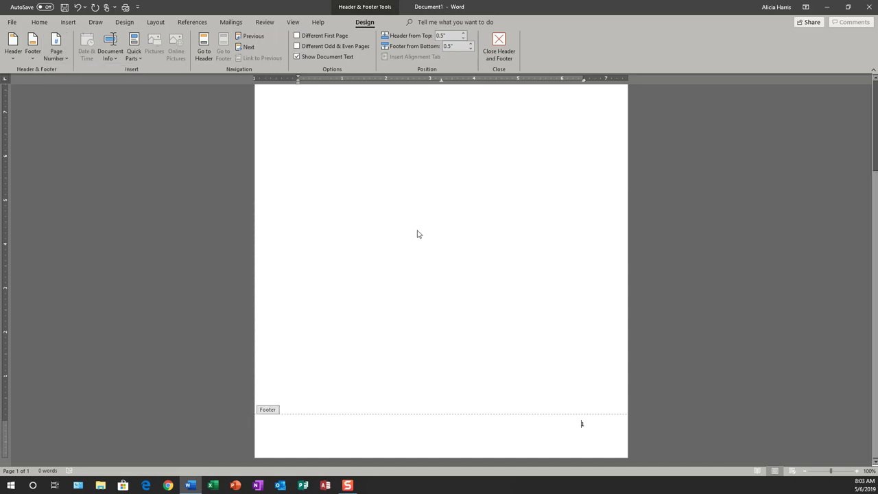
{"action": "scroll", "coordinate": [417, 234], "scroll_direction": "up", "scroll_amount": 5}
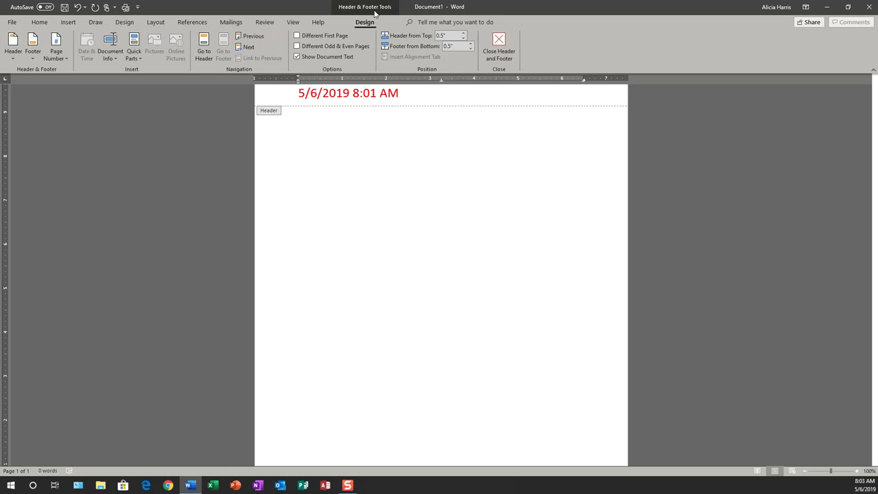